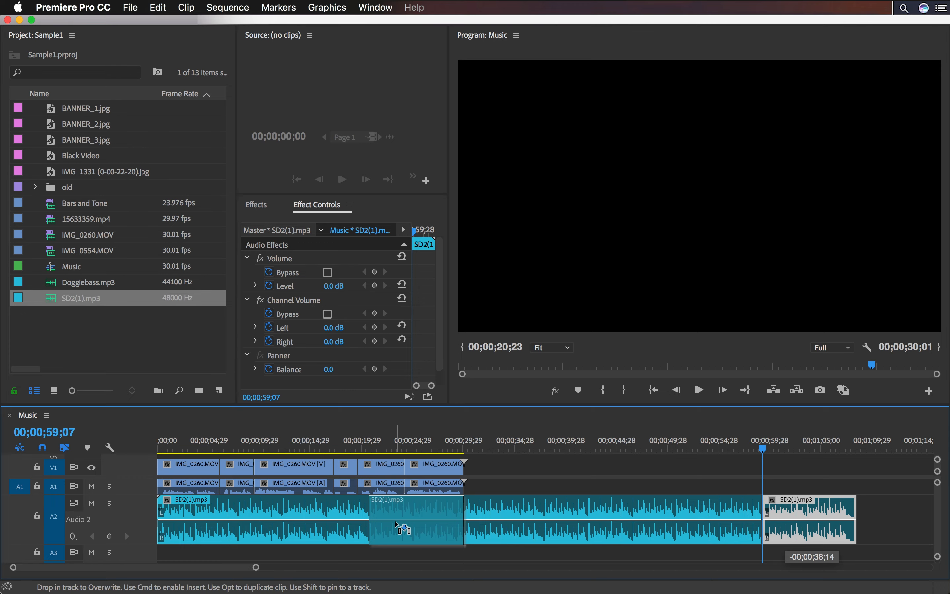
# - Move the ending segment of the SD2(1).mp3 music onto track A3 so it finishes with the last video clip
pyautogui.moveTo(395, 524); pyautogui.dragTo(396, 554)
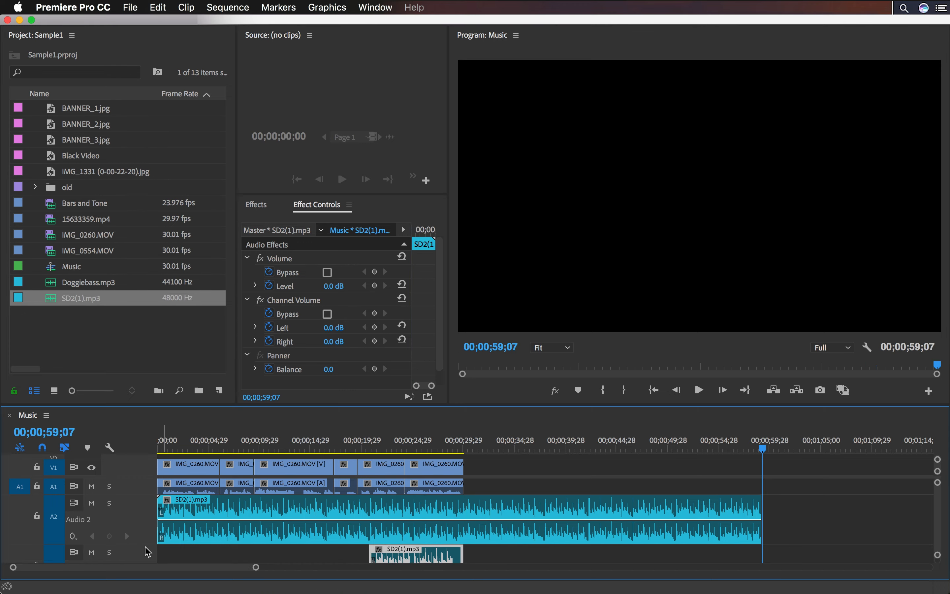
pyautogui.press('`')
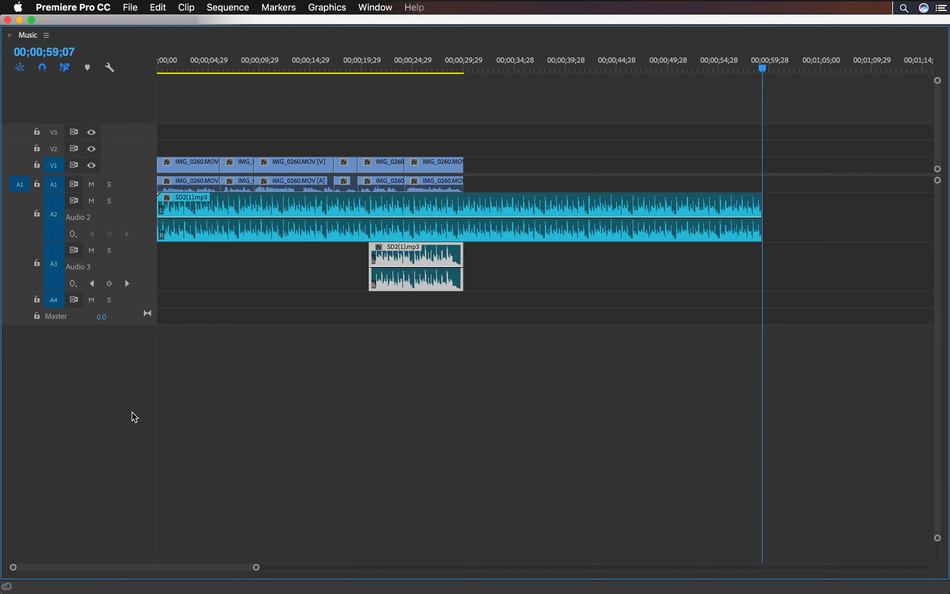
# - Mute track A1 and shorten the A2 music clip to about 00;00;26;15, still overlapping the start of the A3 segment
pyautogui.click(93, 184)
pyautogui.moveTo(761, 228); pyautogui.dragTo(430, 226)
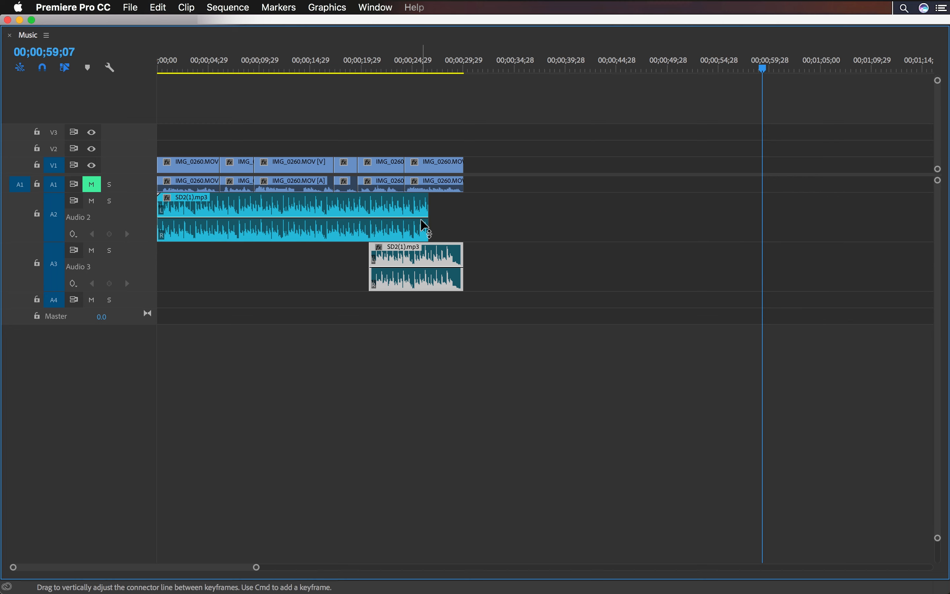
# - Shift the A3 music segment slightly earlier so its beats line up with the A2 waveform near 00;00;25;05
pyautogui.press('z')
pyautogui.moveTo(354, 228); pyautogui.dragTo(479, 288)
pyautogui.press('v')
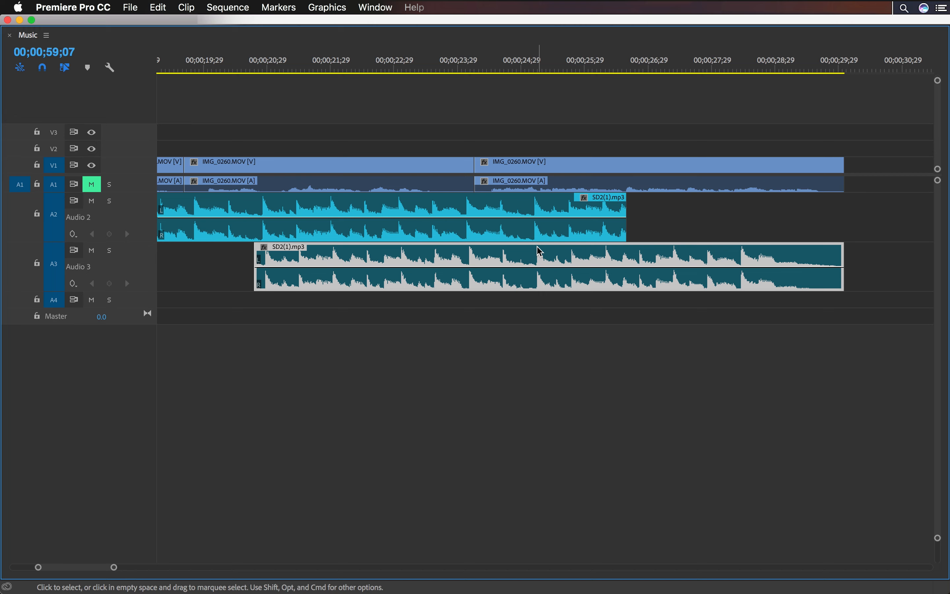
pyautogui.press('=')
pyautogui.press('=')
pyautogui.press('=')
pyautogui.press('=')
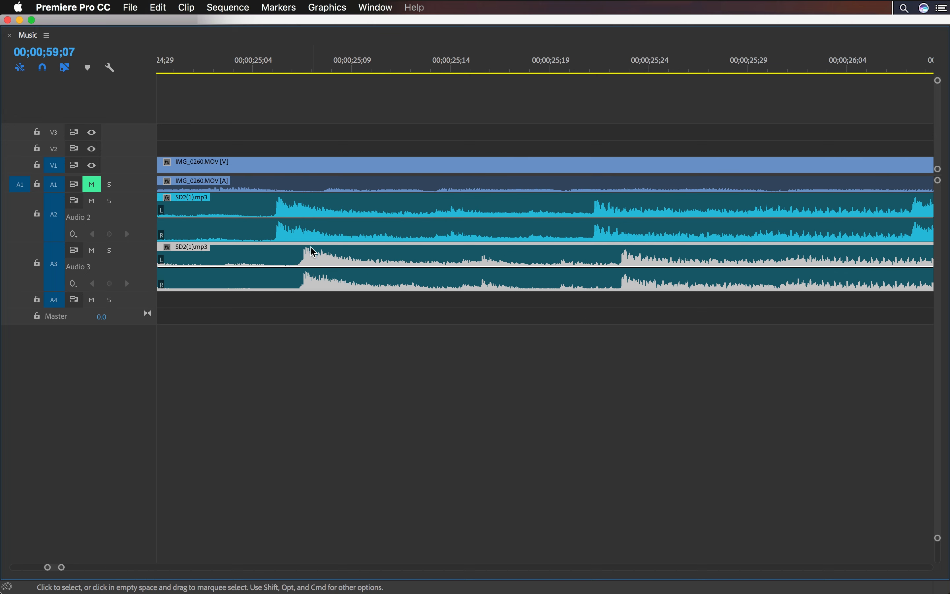
pyautogui.moveTo(310, 255); pyautogui.dragTo(279, 256)
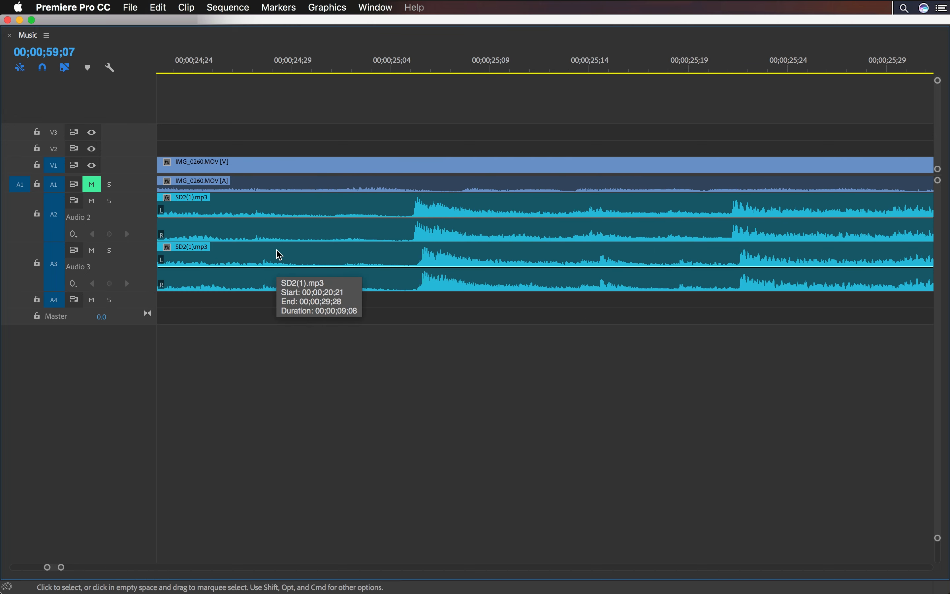
# - Cut both overlapping music clips on A2 and A3 just before the beat, at about 00;00;25;05
pyautogui.press('c')
pyautogui.click(409, 254)
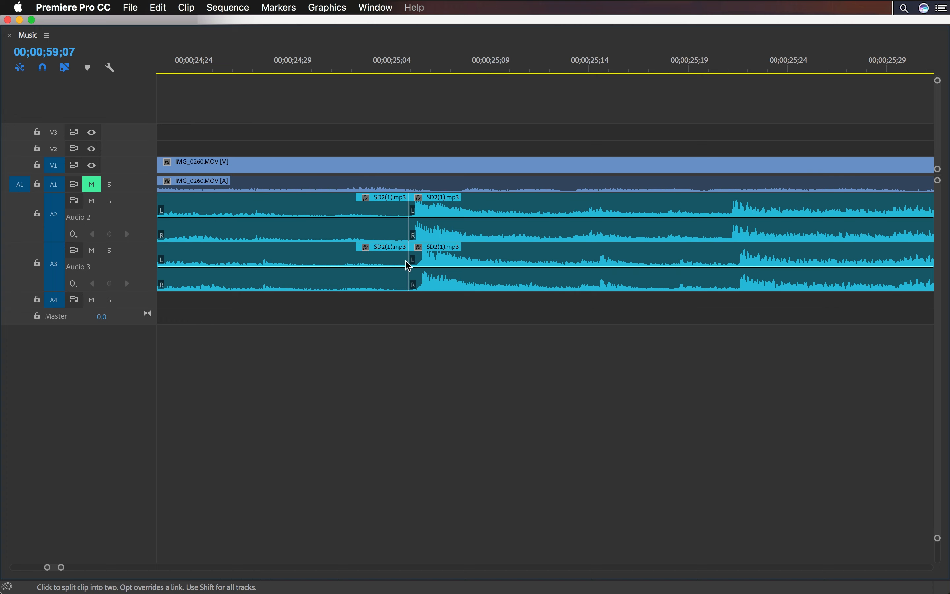
pyautogui.press('\\')
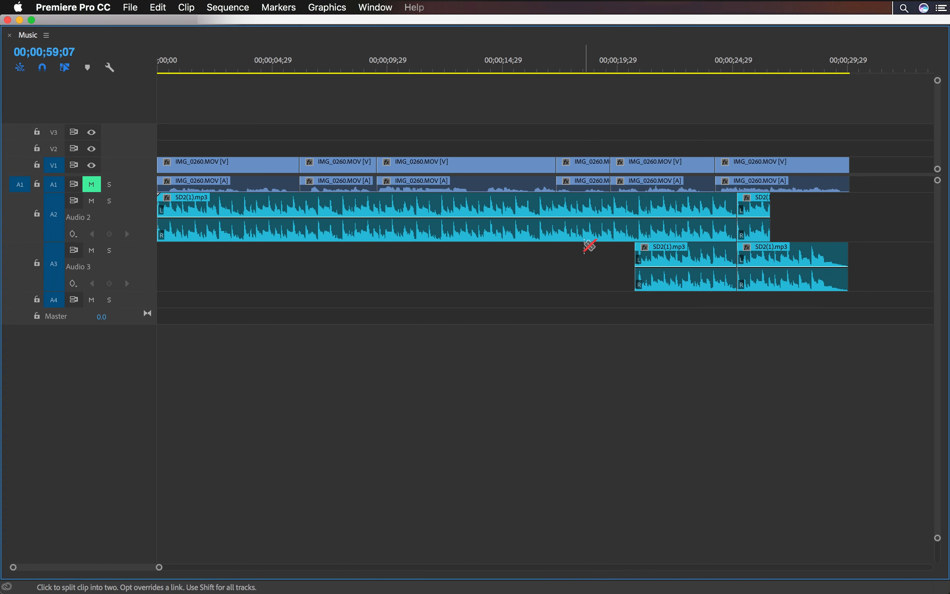
# - Delete the A3 music piece before the cut and the A2 music piece after it
pyautogui.press('v')
pyautogui.click(655, 252)
pyautogui.press('Delete')
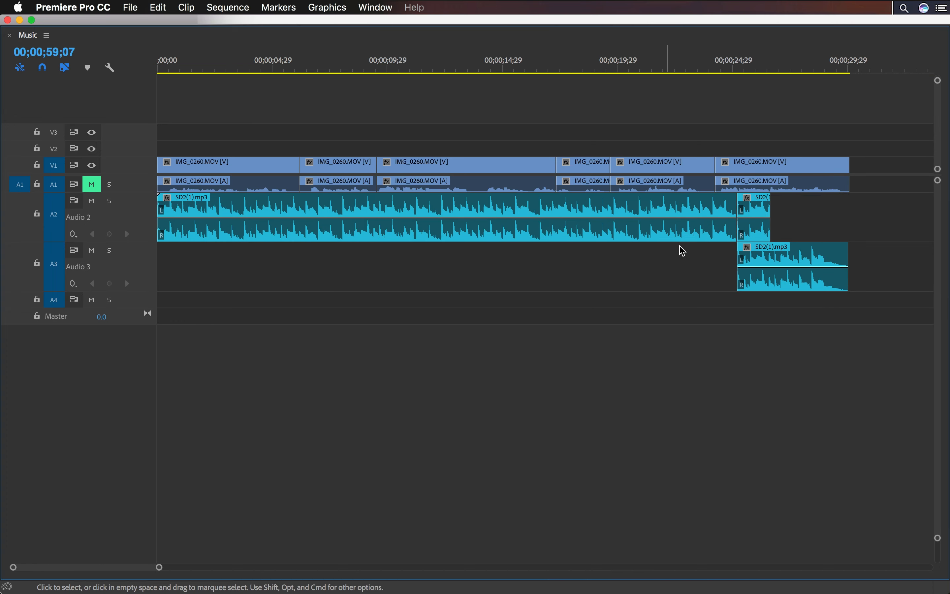
pyautogui.click(753, 209)
pyautogui.press('Delete')
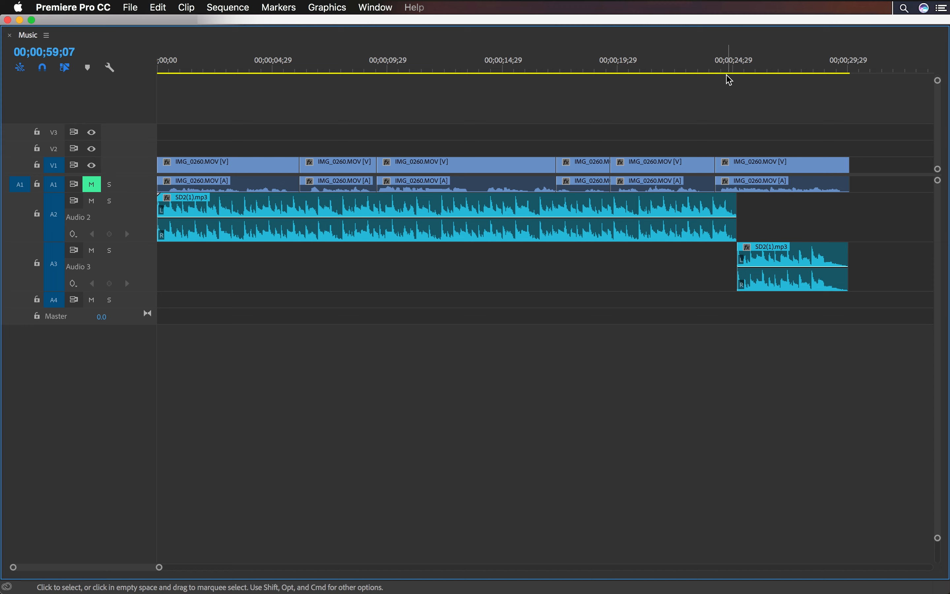
# - Play the music across the A2 to A3 cut, starting at about 00;00;21;10
pyautogui.click(715, 69)
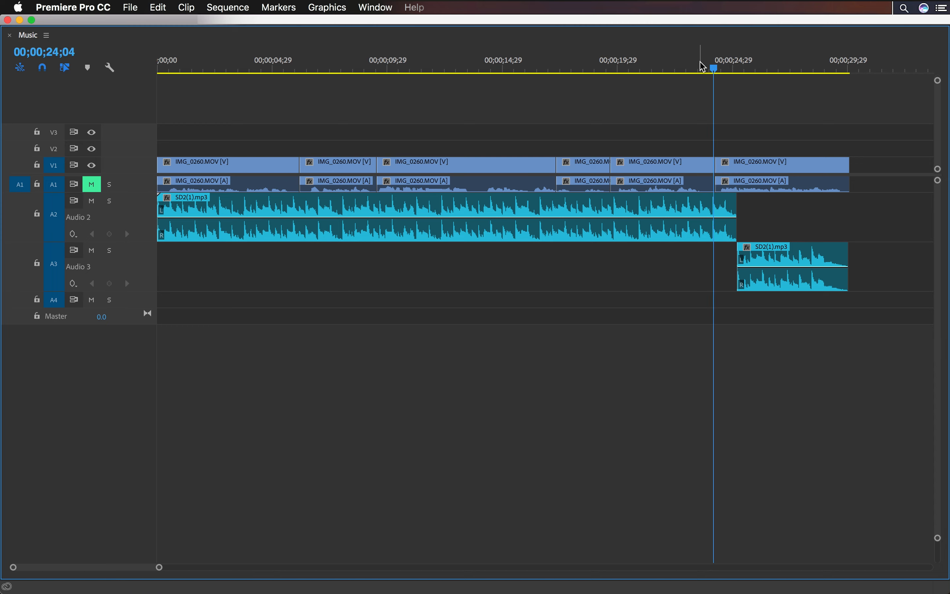
pyautogui.click(649, 70)
pyautogui.press('space')
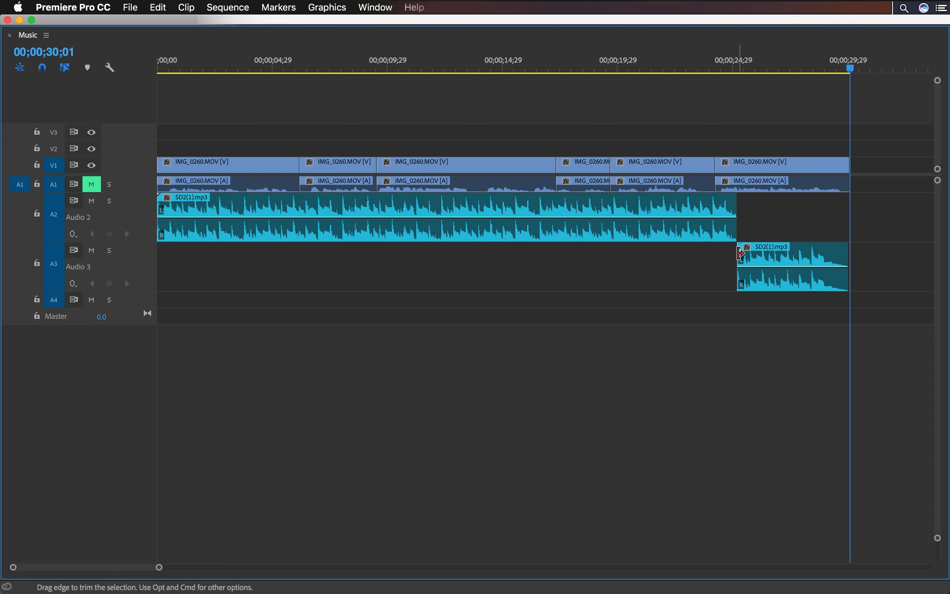
# - Move the changeover between the A2 and A3 music clips to about 00;00;12;09, extending A3 backward and removing the A2 overlap
pyautogui.moveTo(740, 254); pyautogui.dragTo(380, 257)
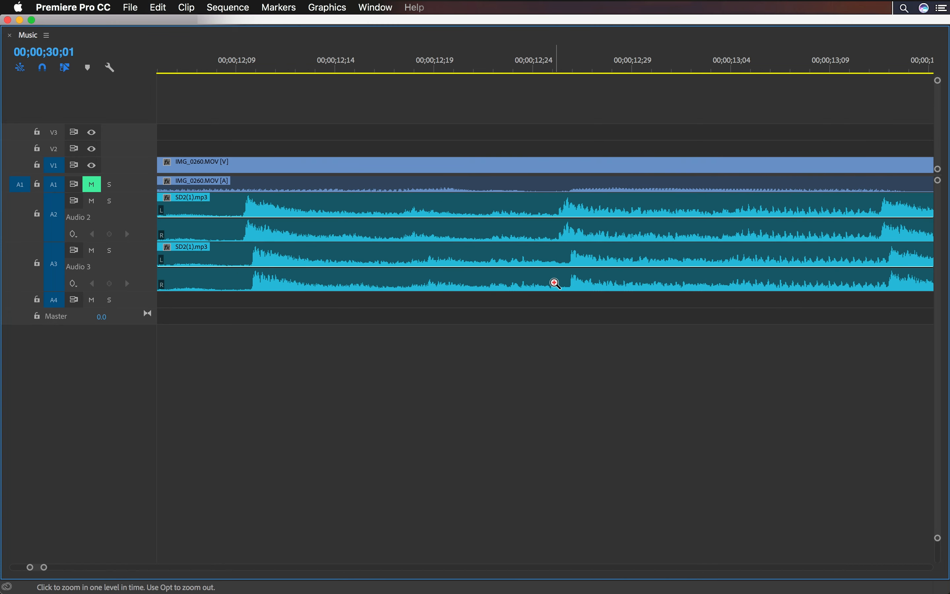
pyautogui.press('v')
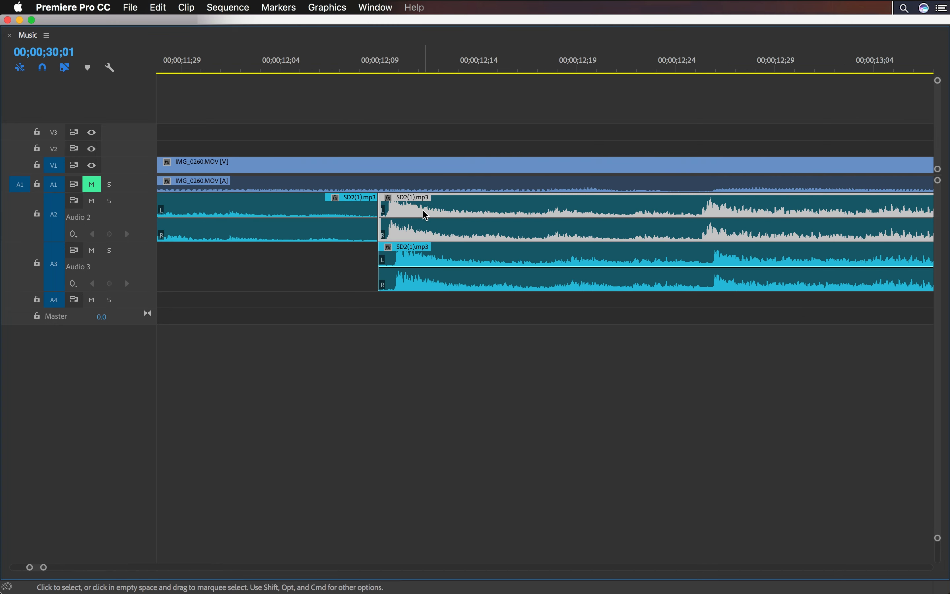
pyautogui.press('\\')
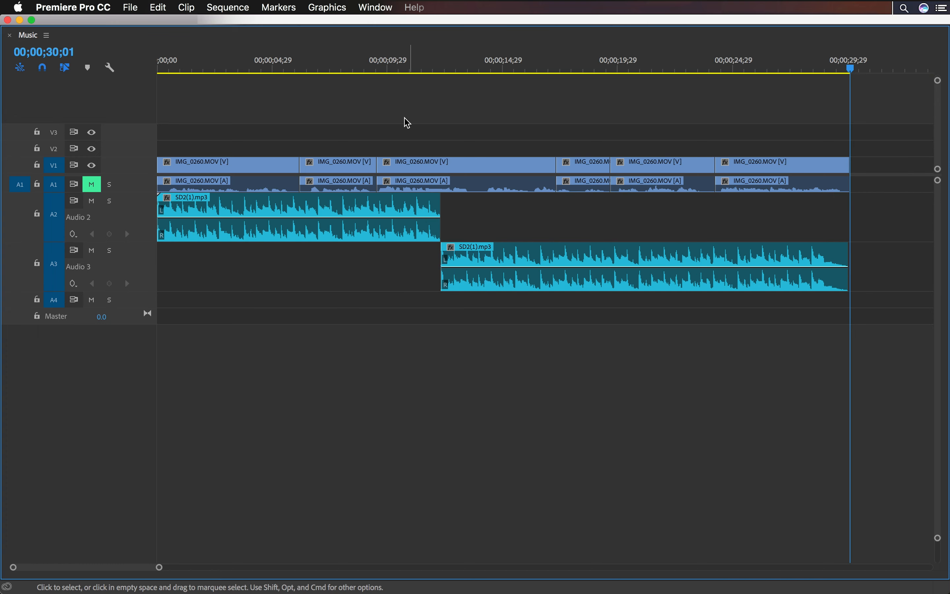
# - Play the music across the new cut from about 00;00;07;00, and check the ending from about 00;00;28;10
pyautogui.click(317, 65)
pyautogui.press('space')
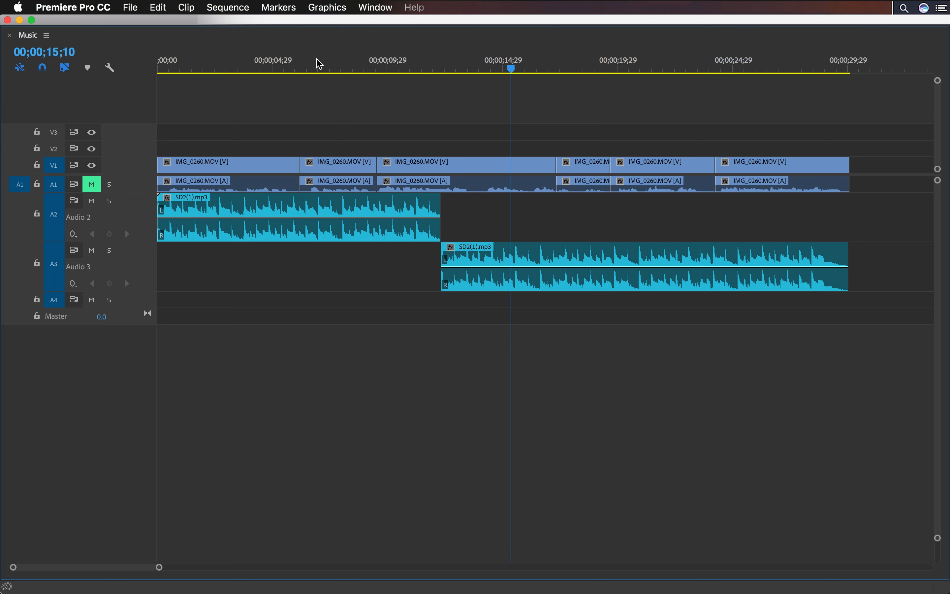
pyautogui.press('space')
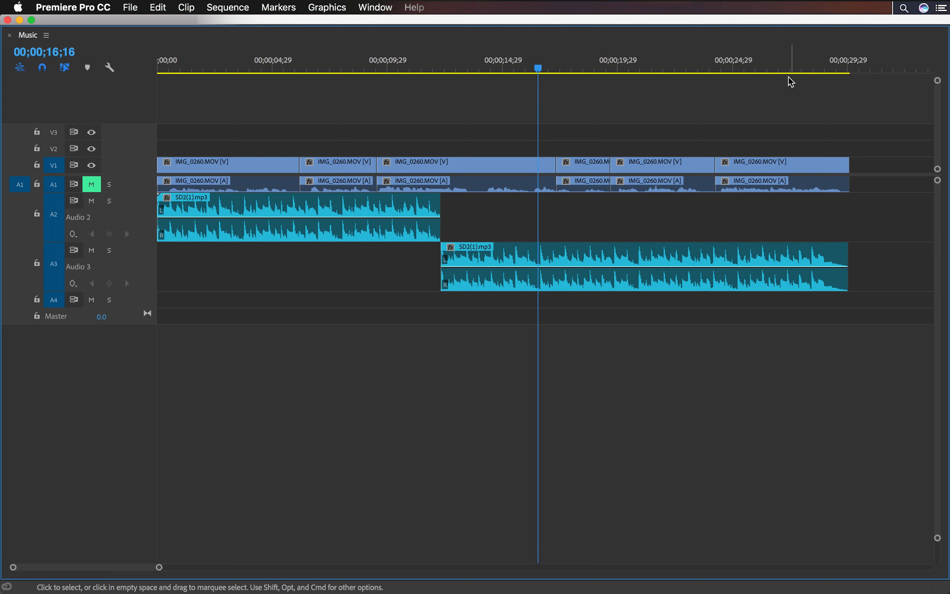
pyautogui.moveTo(783, 69); pyautogui.dragTo(812, 71)
pyautogui.press('space')
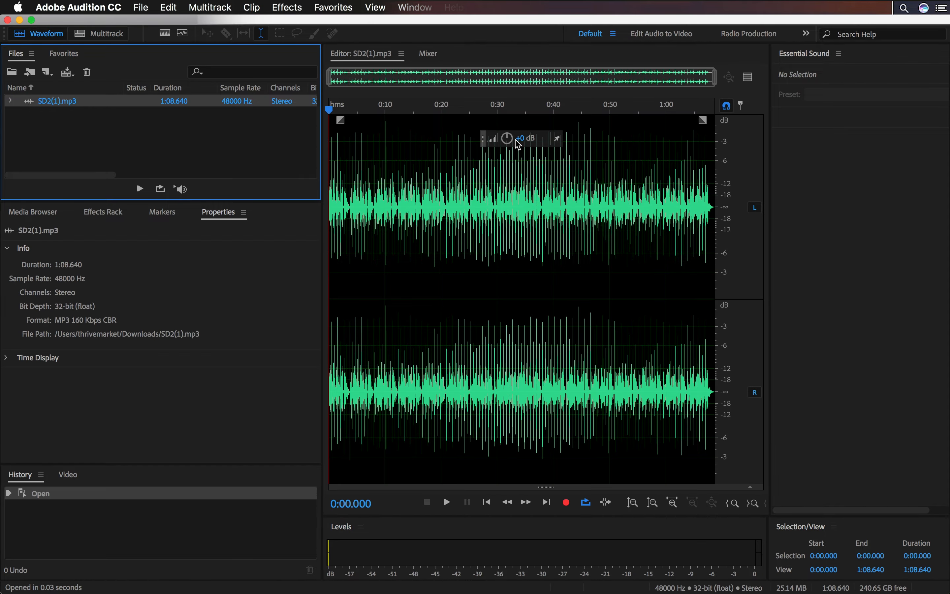
# - In Adobe Audition, insert SD2(1).mp3 into a new multitrack session
pyautogui.rightClick(87, 101)
pyautogui.moveTo(274, 133)
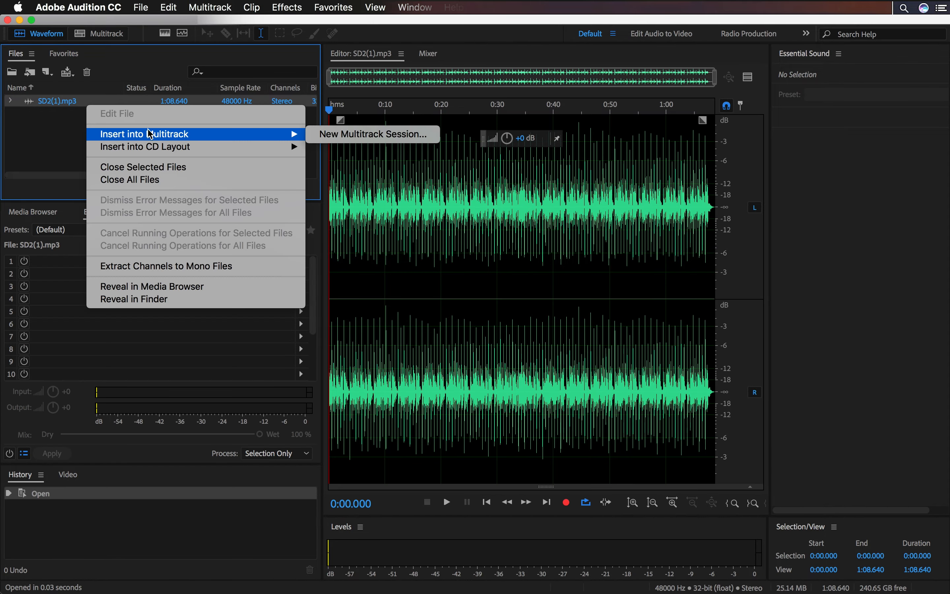
pyautogui.click(355, 136)
pyautogui.press('Return')
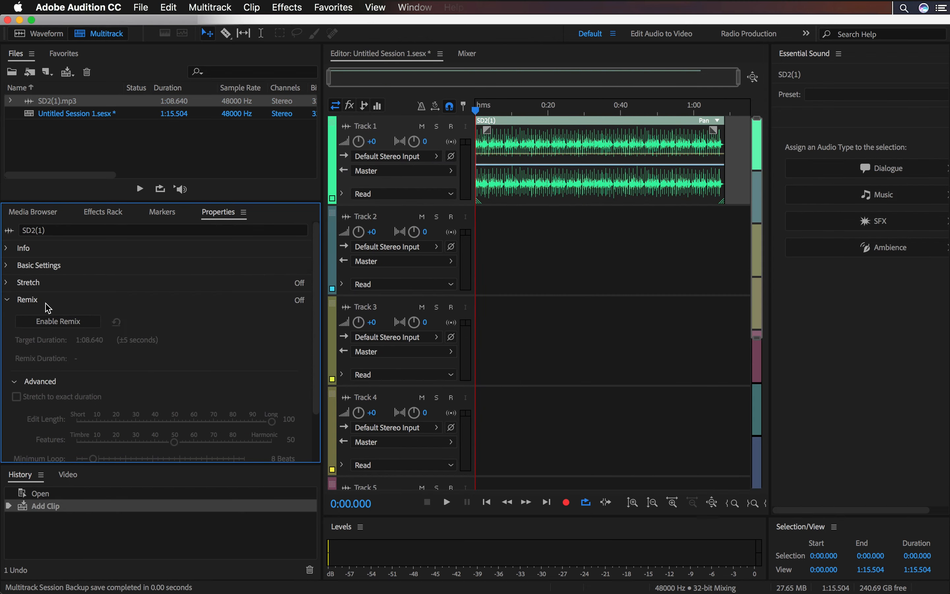
# - Enable Remix for the SD2(1) clip and set its target duration to 30 seconds
pyautogui.click(64, 323)
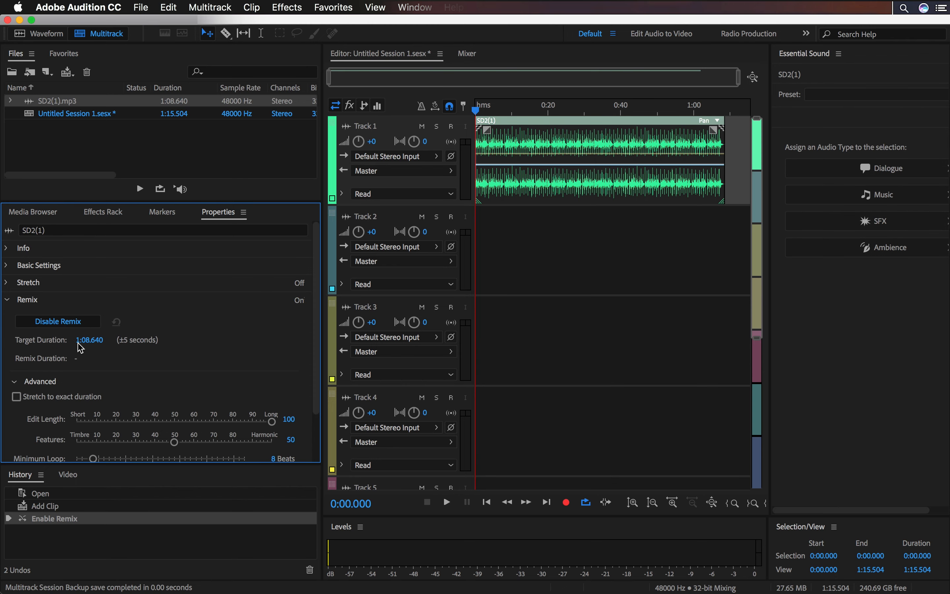
pyautogui.click(96, 340)
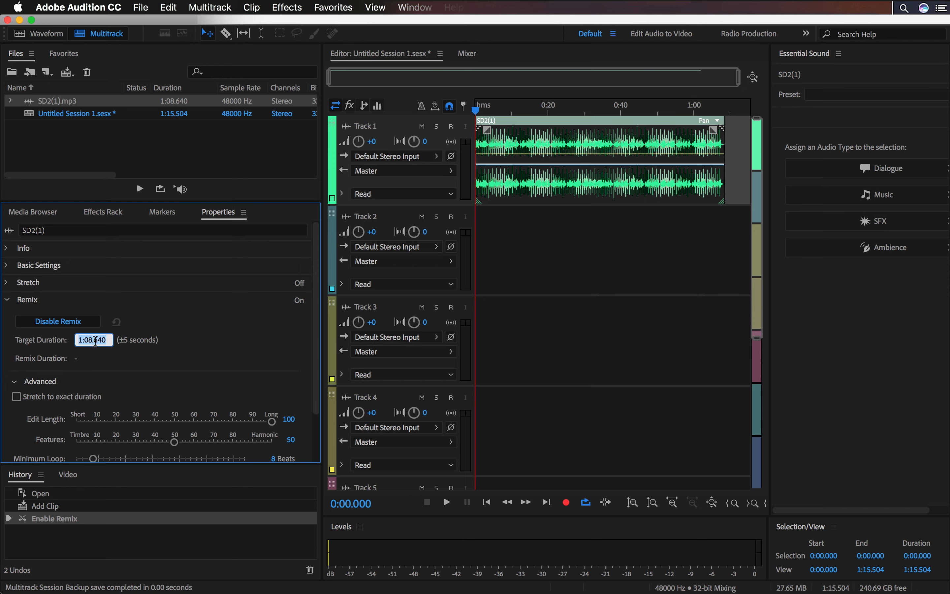
pyautogui.write('30.')
pyautogui.press('Return')
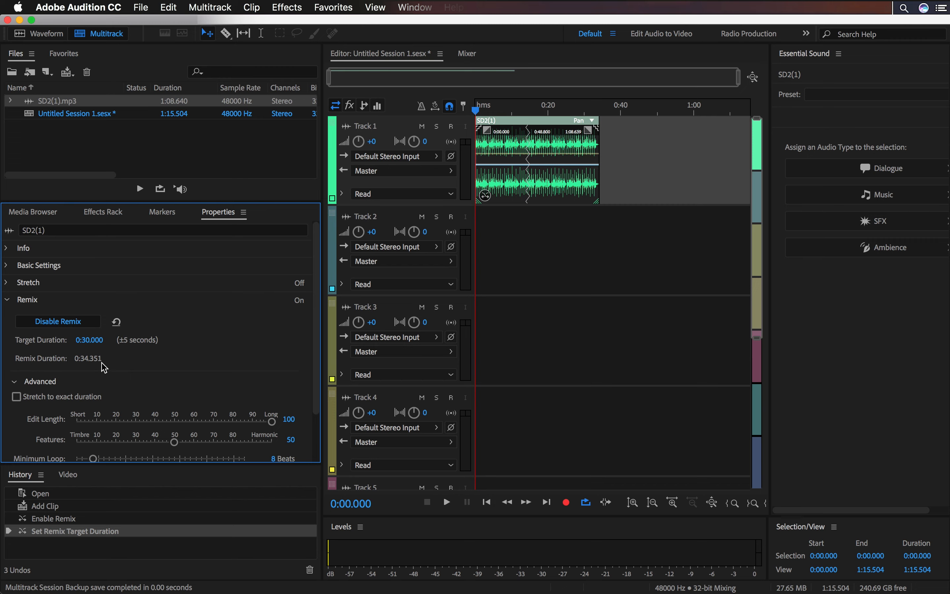
# - Set the Remix target duration of the SD2(1) clip to 27 seconds
pyautogui.moveTo(95, 346); pyautogui.dragTo(90, 346)
pyautogui.write('2')
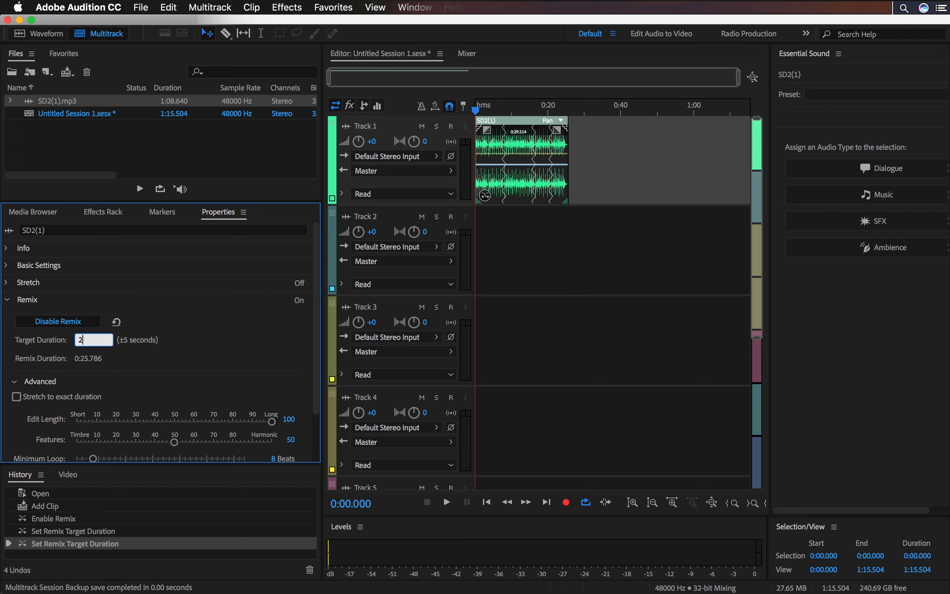
pyautogui.write('7.')
pyautogui.press('Return')
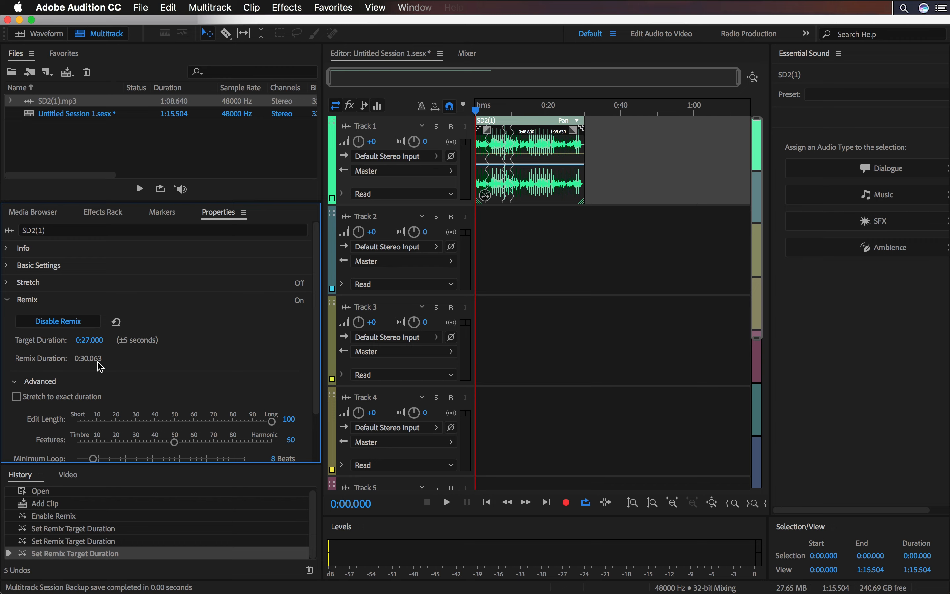
# - Play the remixed clip from about 2 seconds through its first remix transitions
pyautogui.click(483, 114)
pyautogui.press('space')
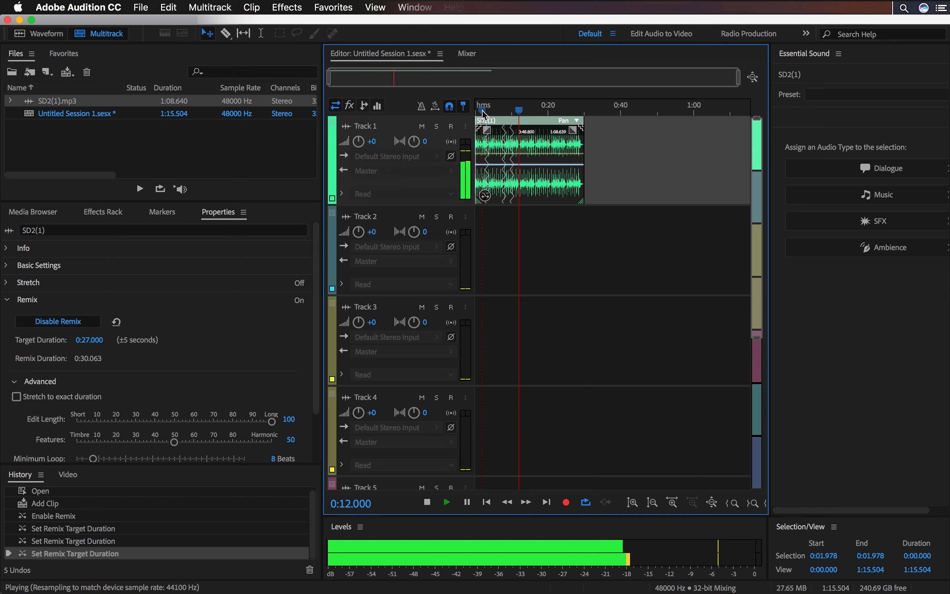
pyautogui.press('space')
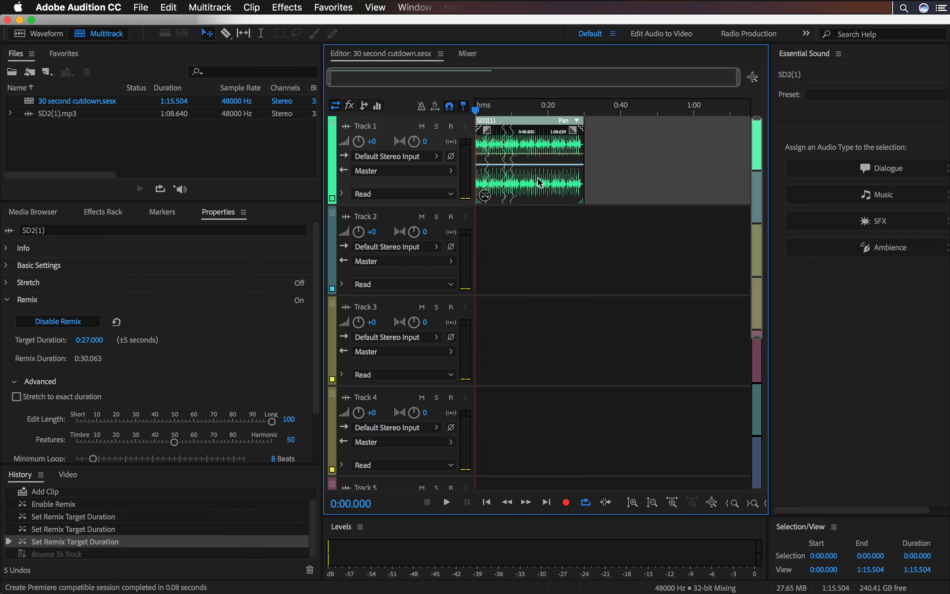
# - Export the 30 second cutdown session to Adobe Premiere Pro as a mixdown to a stereo file
pyautogui.click(210, 8)
pyautogui.moveTo(131, 12)
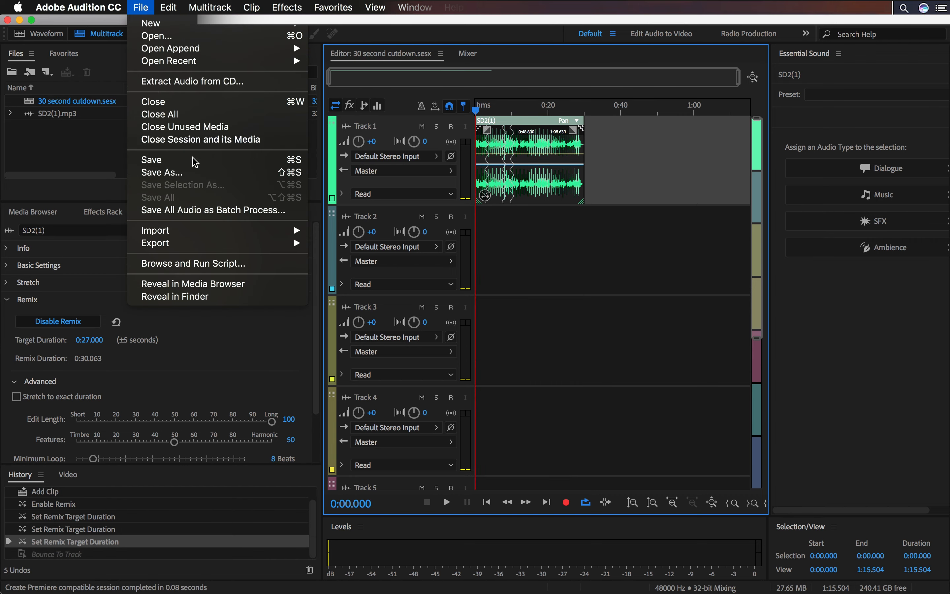
pyautogui.moveTo(220, 243)
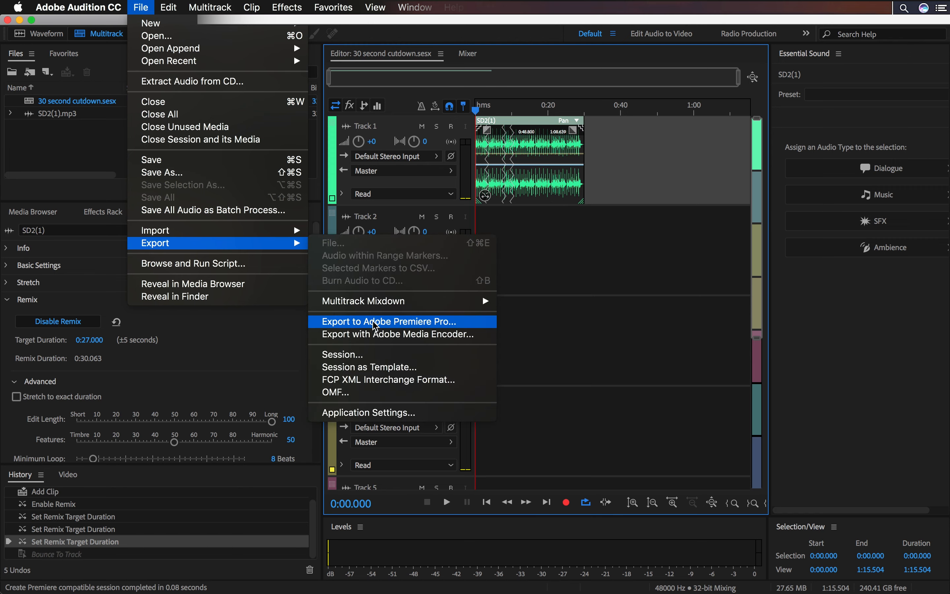
pyautogui.click(473, 322)
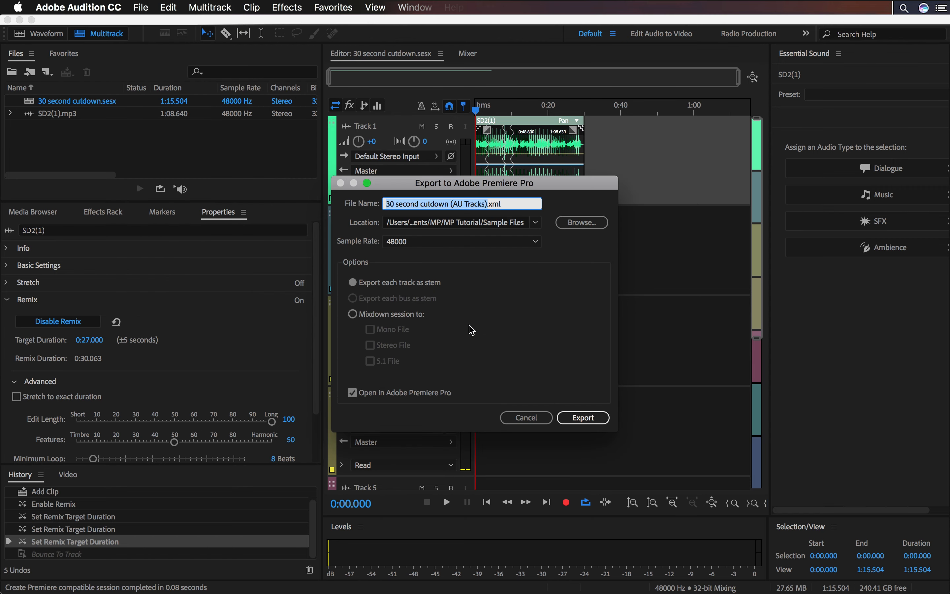
pyautogui.click(403, 317)
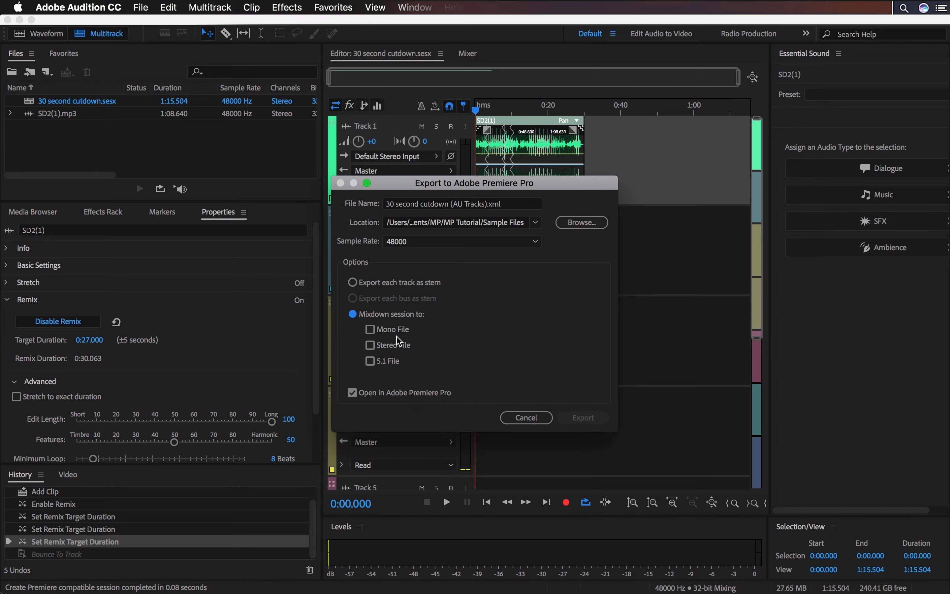
pyautogui.click(399, 343)
pyautogui.click(577, 419)
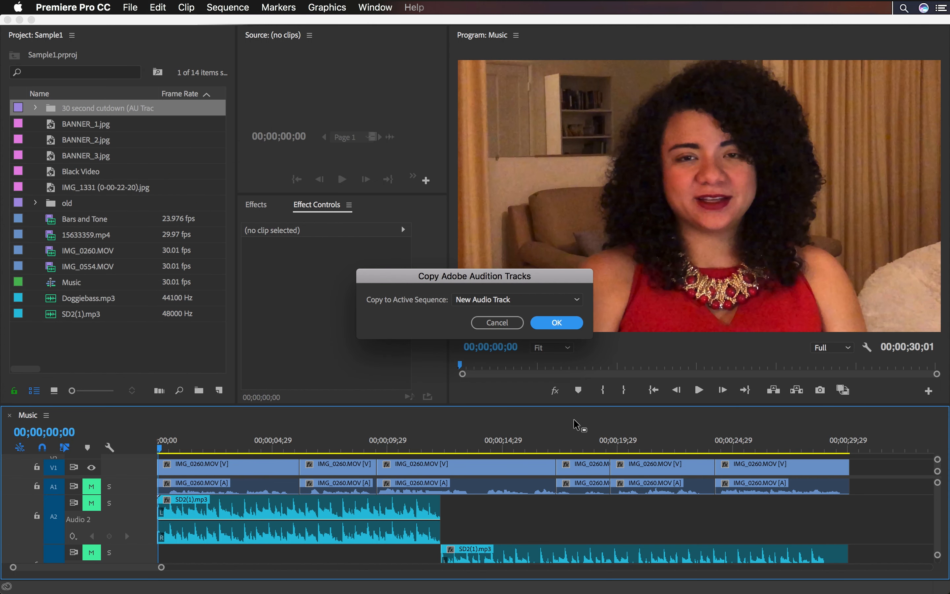
# - In Premiere Pro, copy the Audition mixdown to a new audio track of the active sequence and select its clip
pyautogui.click(557, 324)
pyautogui.scroll(-2, 474, 538)
pyautogui.scroll(-3, 474, 539)
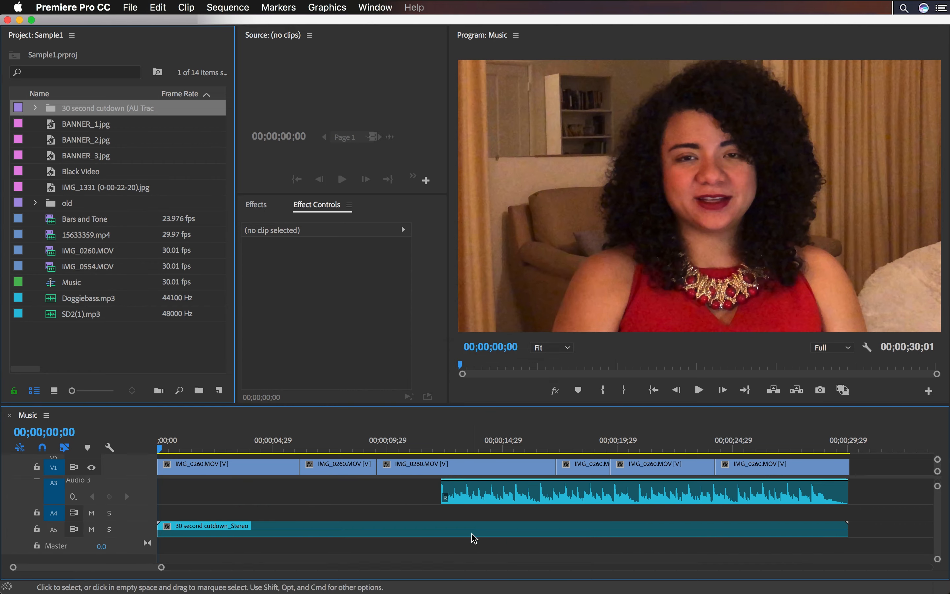
pyautogui.click(413, 531)
# - Enlarge the timeline and mute audio tracks A2 and A3
pyautogui.press('`')
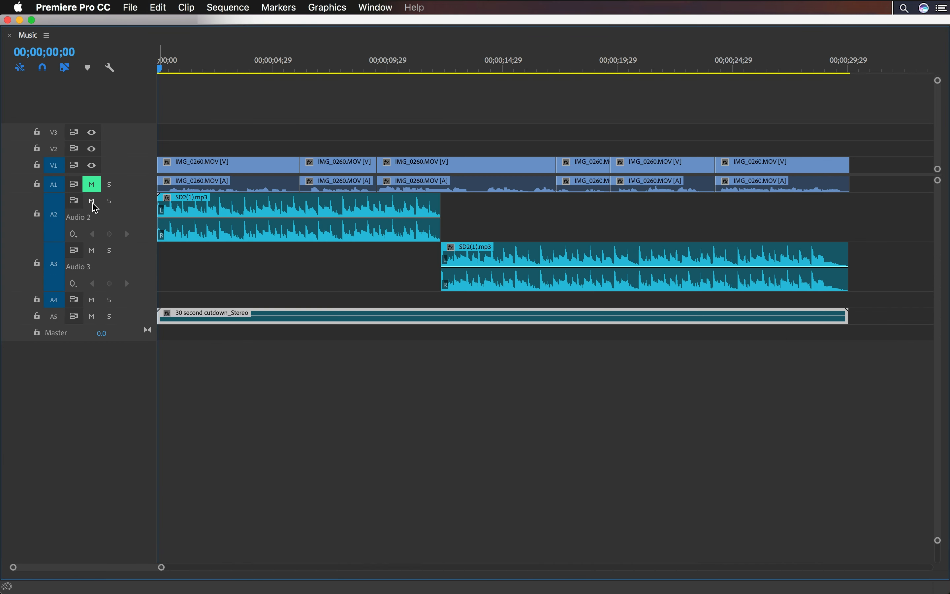
pyautogui.click(92, 201)
pyautogui.click(91, 250)
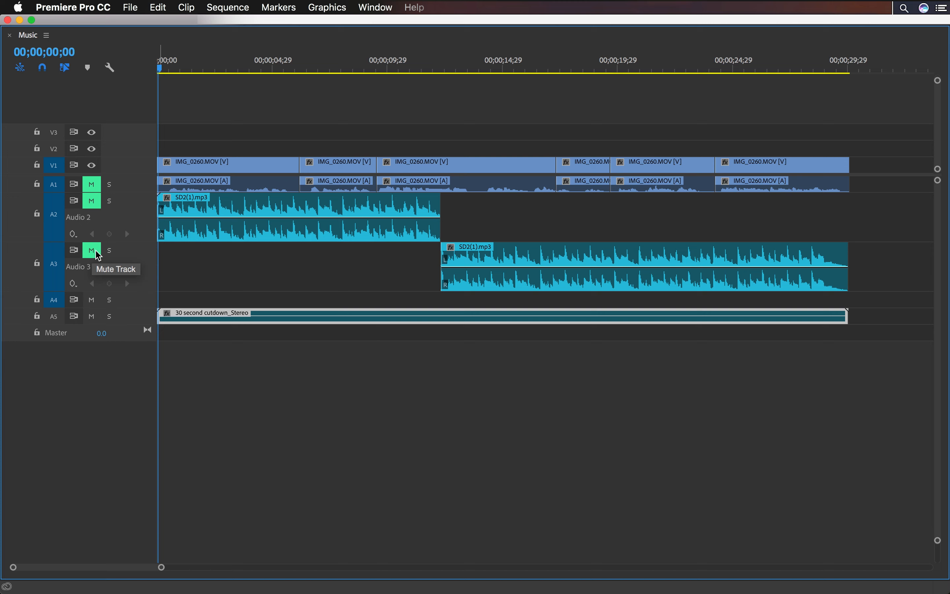
# - Play the 30 second cutdown_Stereo clip from the start, and check its ending from about 00;00;26;23
pyautogui.press('space')
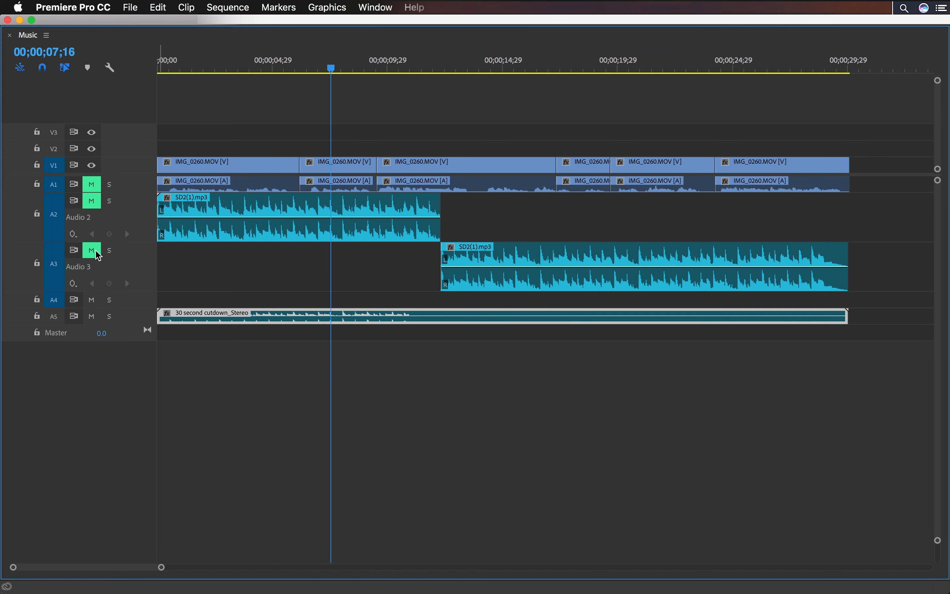
pyautogui.press('z')
pyautogui.moveTo(725, 276); pyautogui.dragTo(880, 365)
pyautogui.click(779, 66)
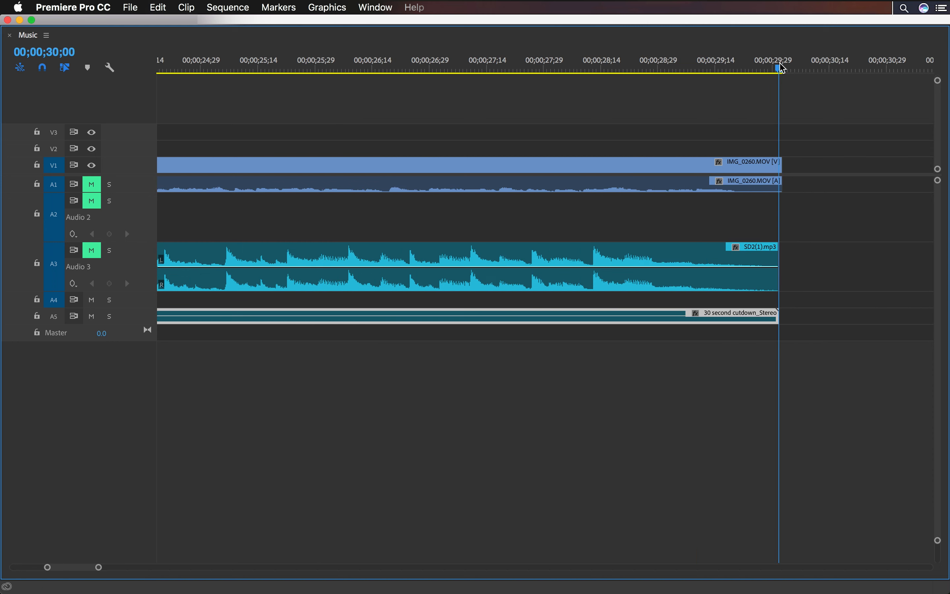
pyautogui.moveTo(782, 68); pyautogui.dragTo(408, 91)
pyautogui.press('space')
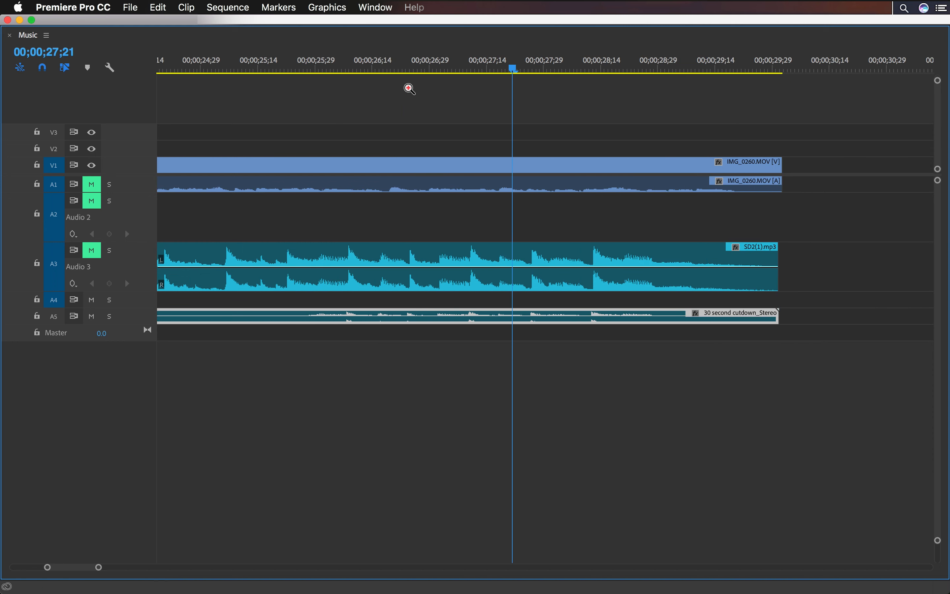